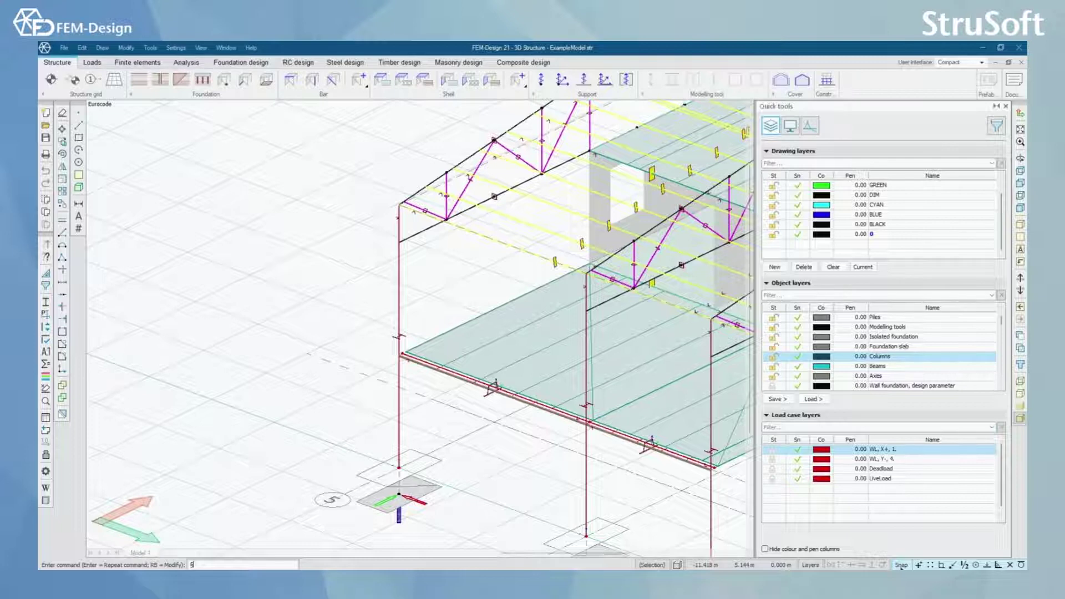
# Open the Snap dialog from the status bar, move it upper left, and adjust Sensitivity
pyautogui.click(901, 566)
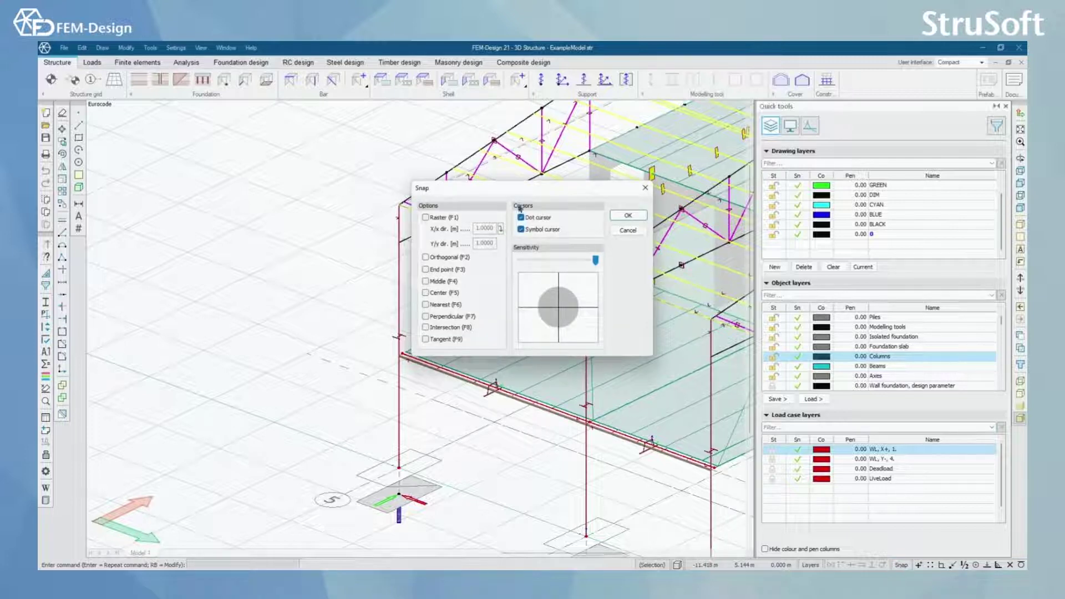
pyautogui.moveTo(537, 196); pyautogui.dragTo(325, 148)
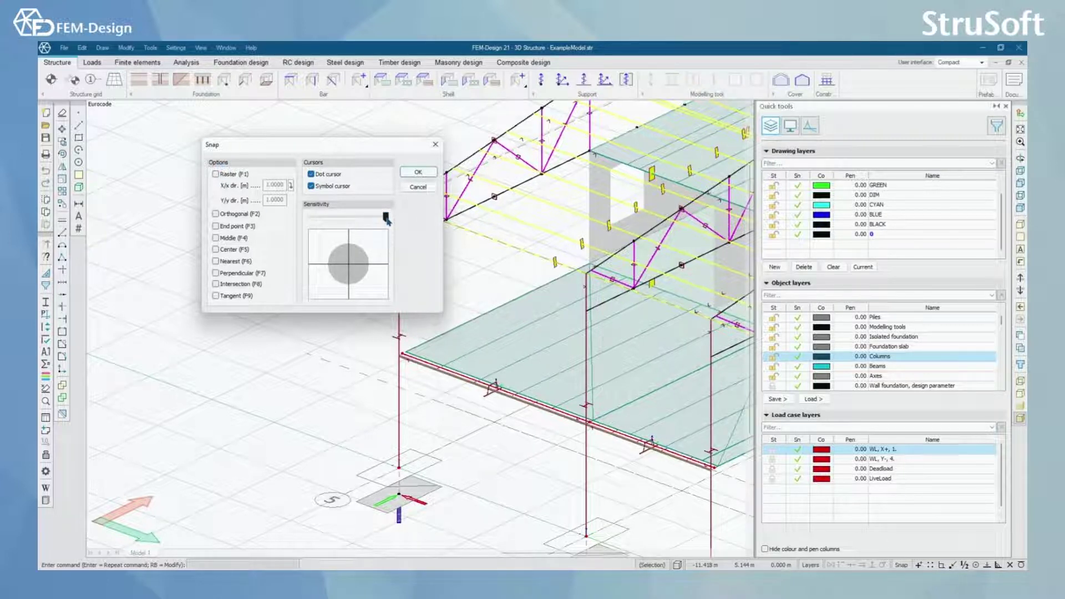
pyautogui.moveTo(385, 217)
pyautogui.mouseDown()
pyautogui.moveTo(341, 224)
pyautogui.moveTo(397, 224)
pyautogui.mouseUp()
pyautogui.moveTo(379, 146); pyautogui.dragTo(312, 110)
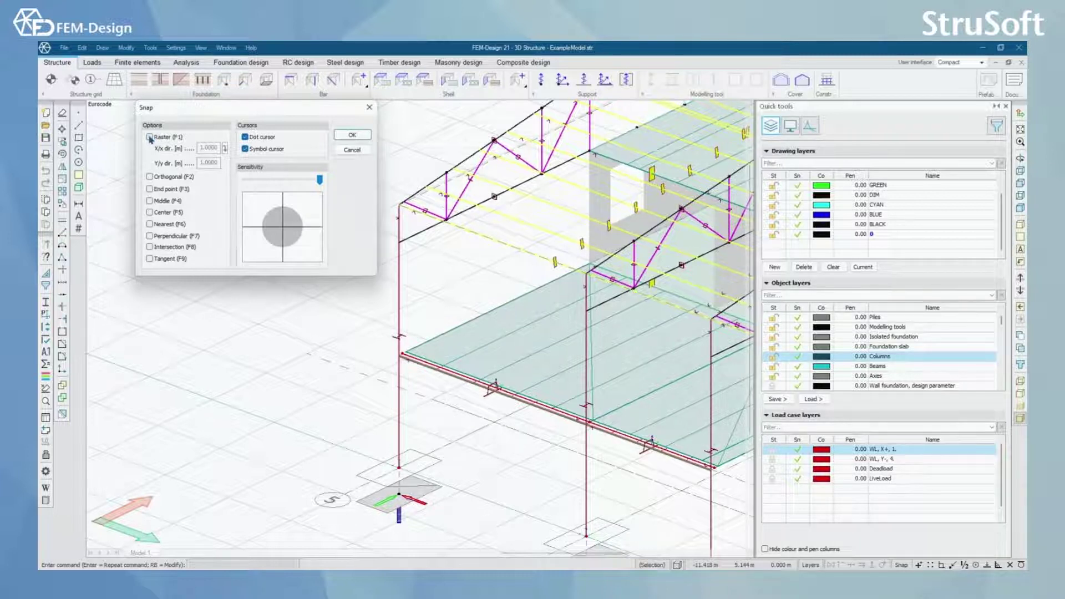
# Enable Raster (F1) snapping at 1.0000 m X and Y spacing and confirm with OK
pyautogui.click(150, 138)
pyautogui.doubleClick(206, 147)
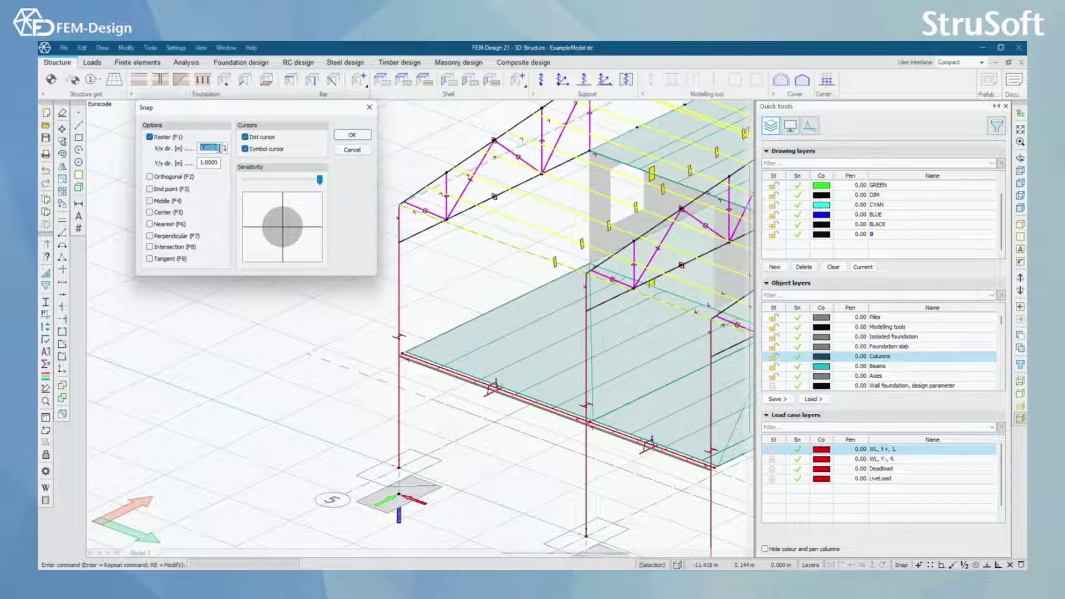
pyautogui.click(348, 135)
pyautogui.scroll(5, 499, 332)
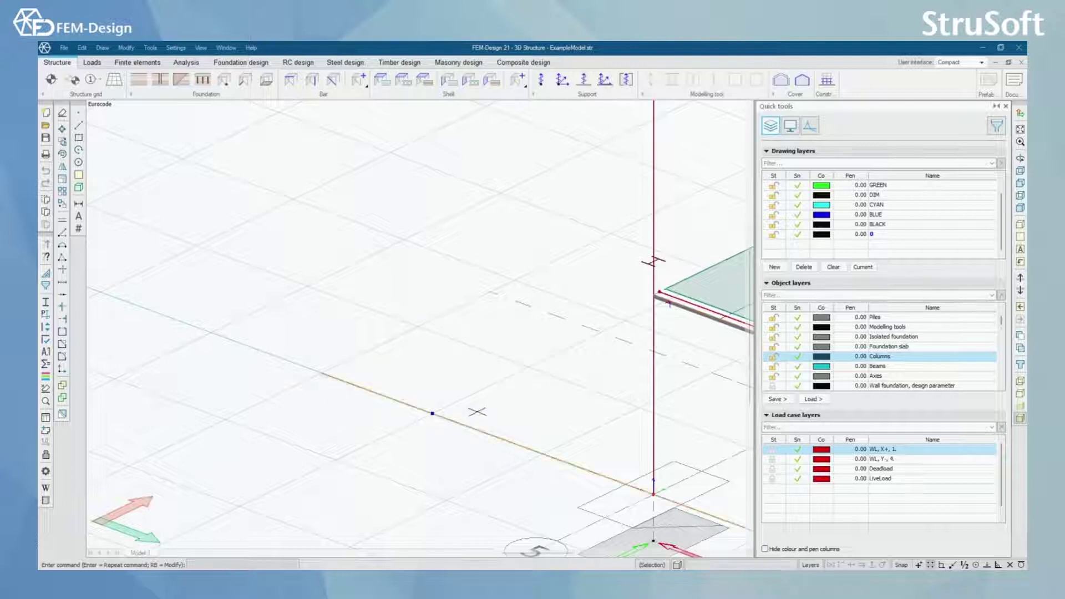
# Pan the 3D view across the model and back toward the column
pyautogui.moveTo(565, 379); pyautogui.dragTo(290, 329, button='middle')
pyautogui.scroll(-2, 290, 329)
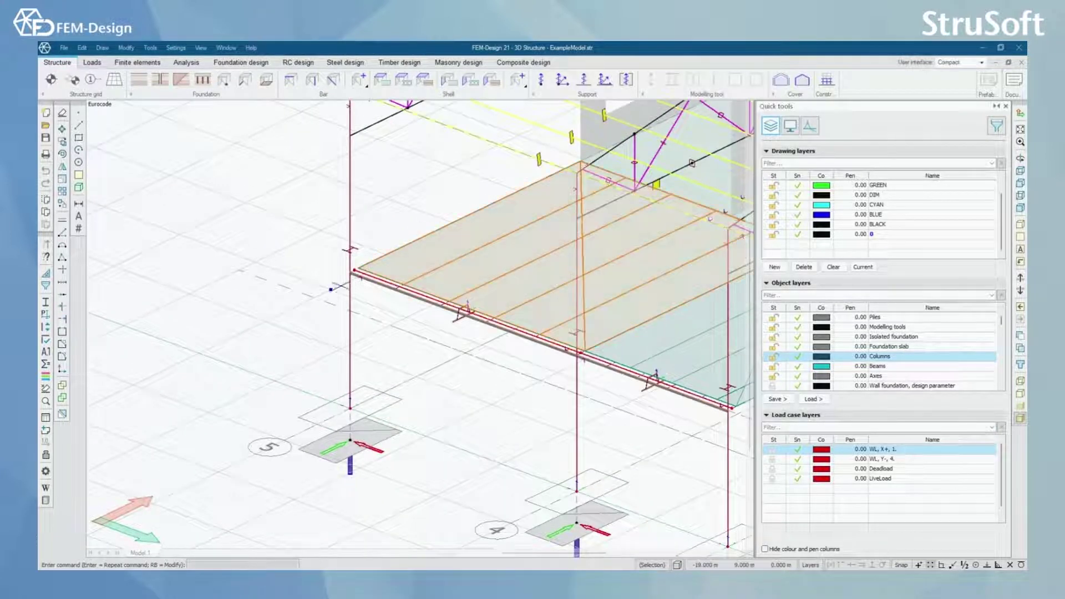
pyautogui.moveTo(389, 277); pyautogui.dragTo(525, 327, button='middle')
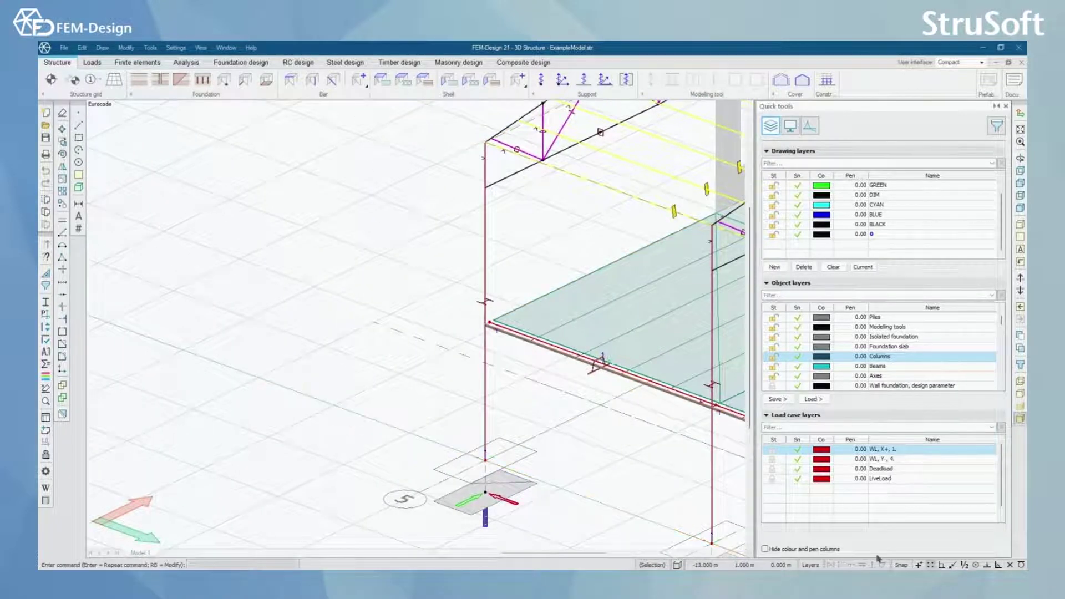
# Toggle Raster, enable End point (F3) snapping, apply, and bring the roof trusses into view
pyautogui.click(901, 565)
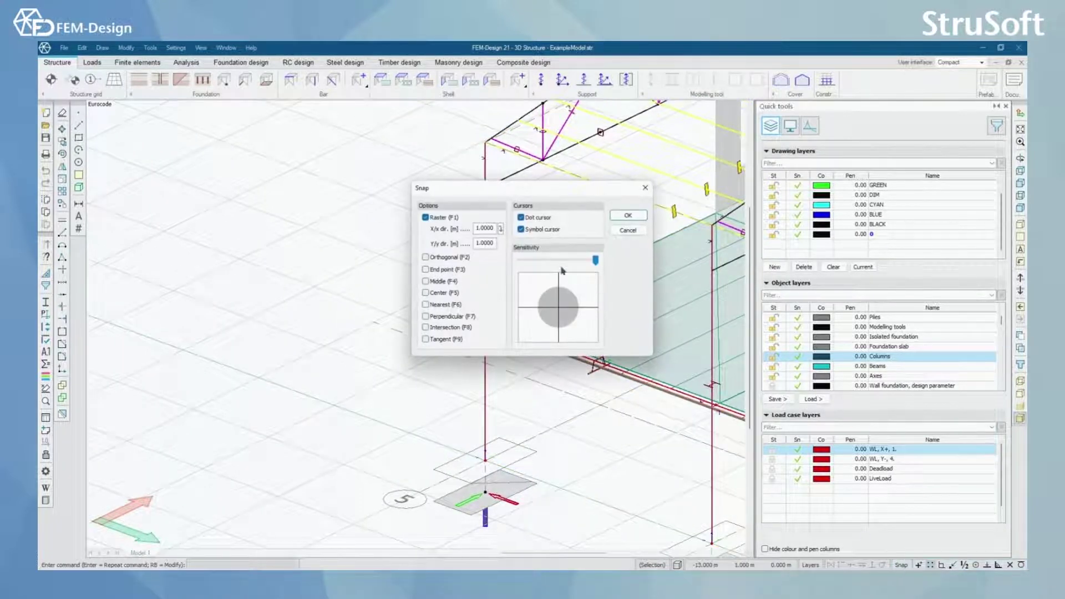
pyautogui.click(426, 218)
pyautogui.click(426, 217)
pyautogui.click(628, 216)
pyautogui.moveTo(557, 252); pyautogui.dragTo(462, 335, button='middle')
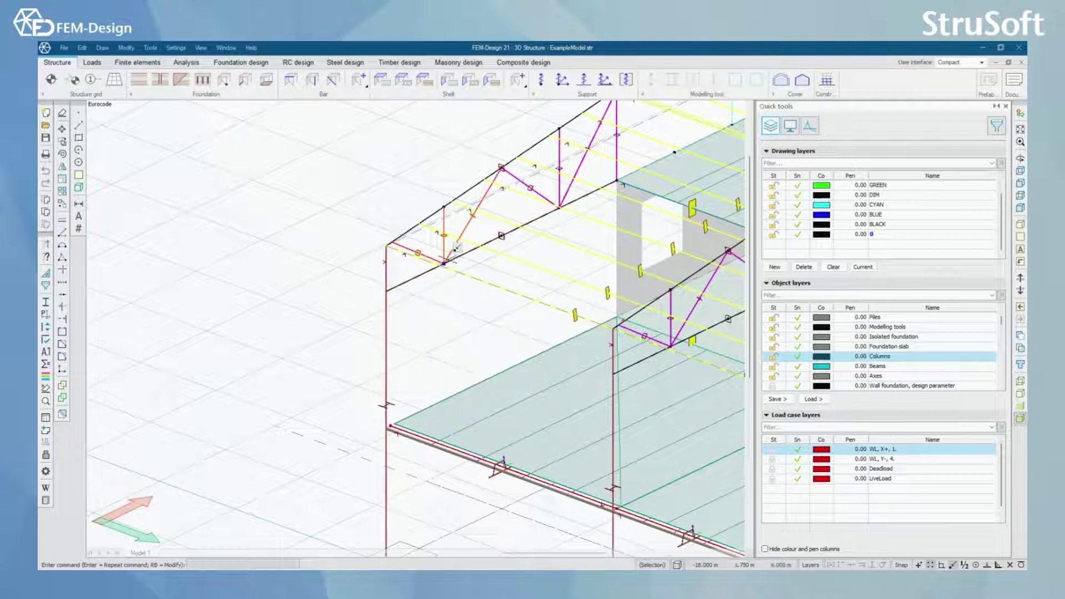
# Select the column to see its details, then clear End point (F3) snapping and confirm
pyautogui.click(388, 288)
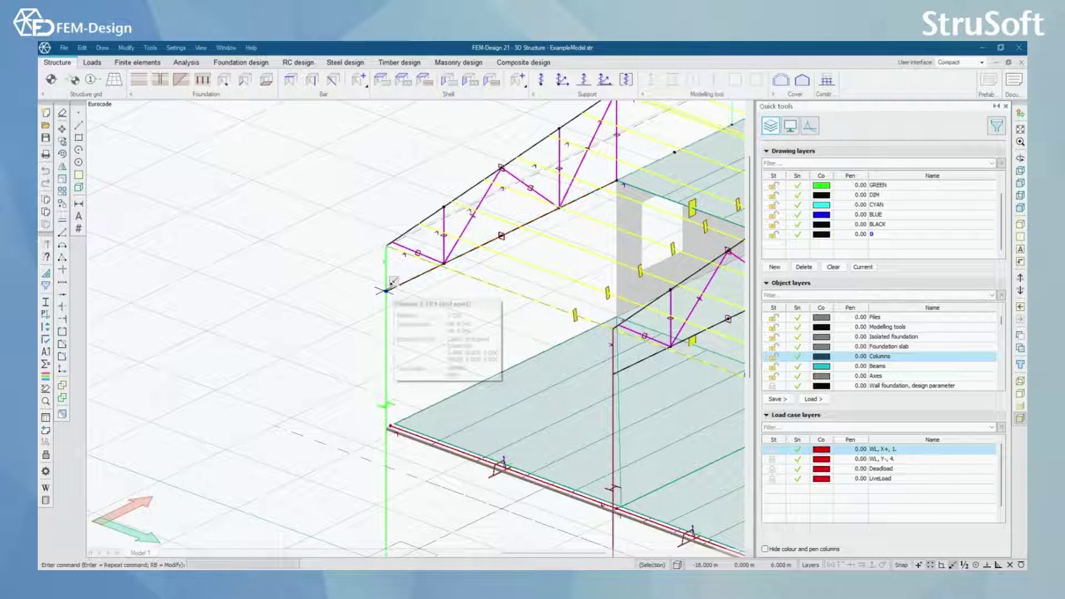
pyautogui.scroll(-2, 389, 287)
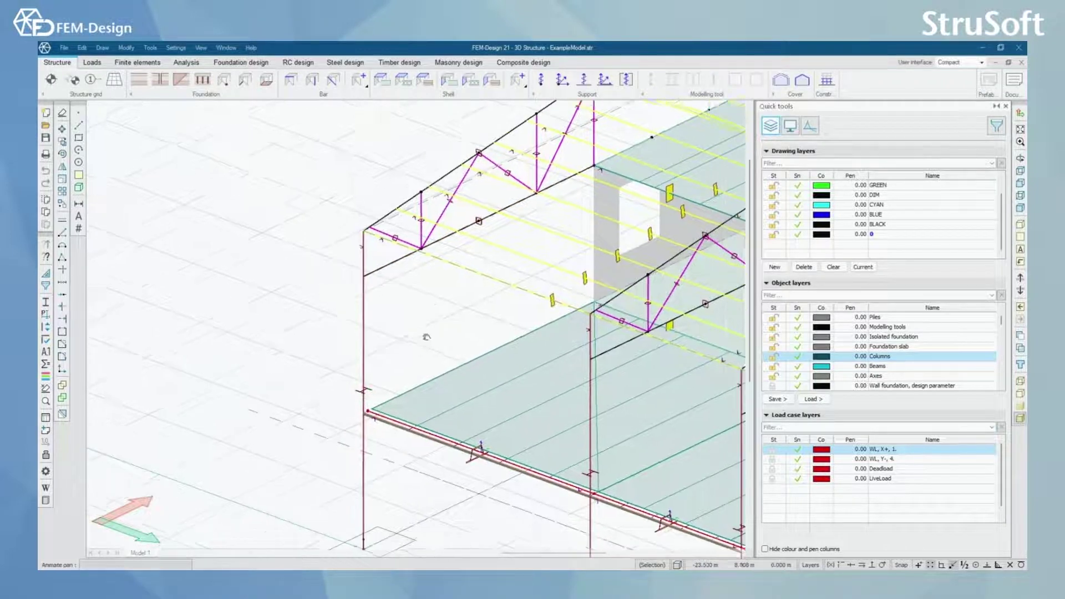
pyautogui.scroll(-2, 395, 317)
pyautogui.scroll(-2, 403, 342)
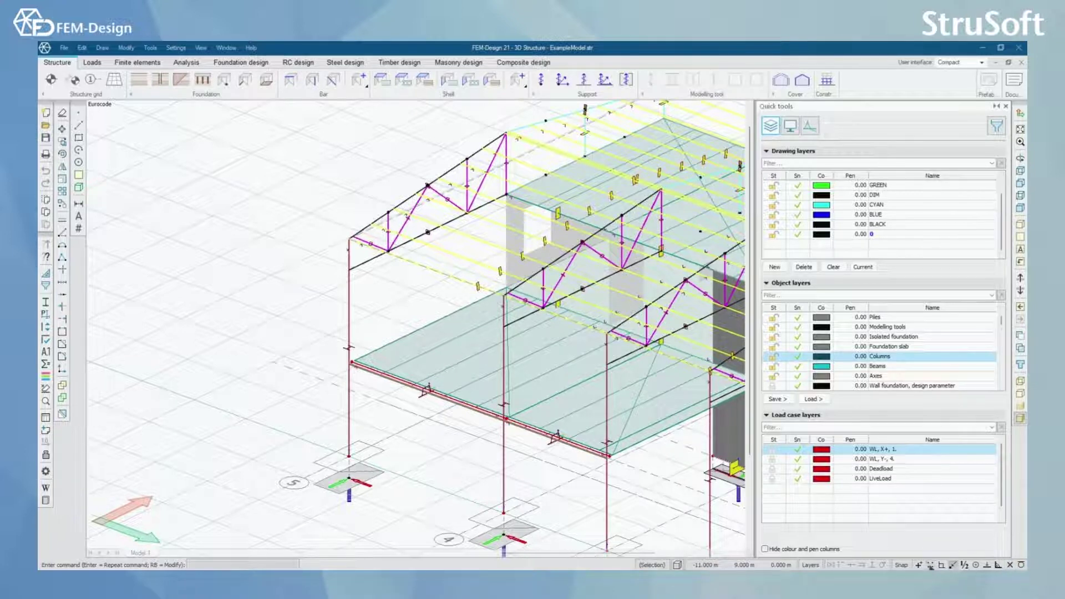
pyautogui.click(902, 565)
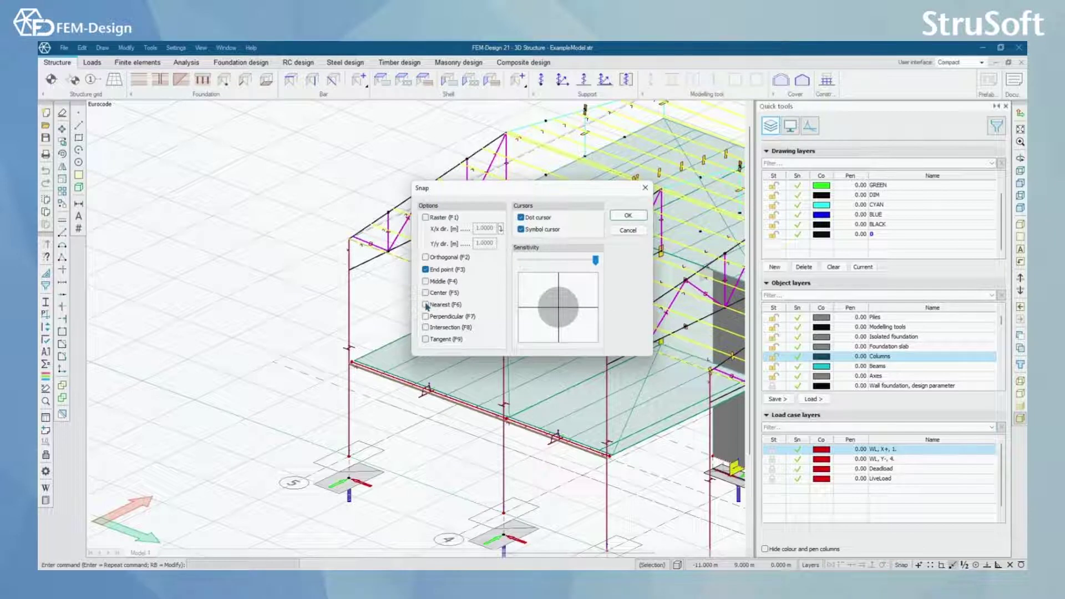
pyautogui.click(425, 271)
pyautogui.click(628, 216)
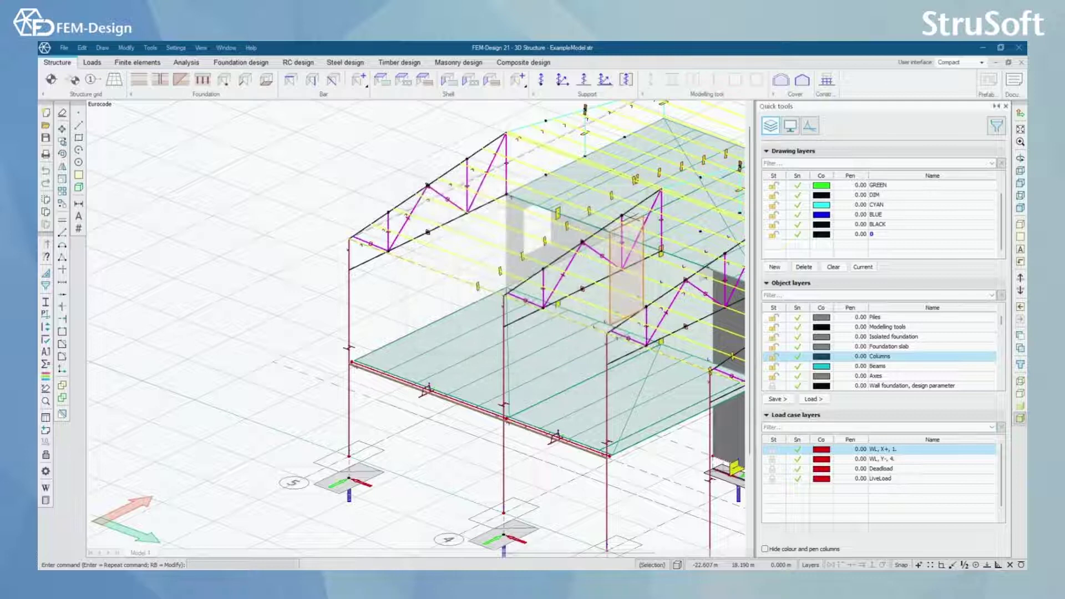
pyautogui.scroll(2, 718, 295)
pyautogui.scroll(2, 717, 295)
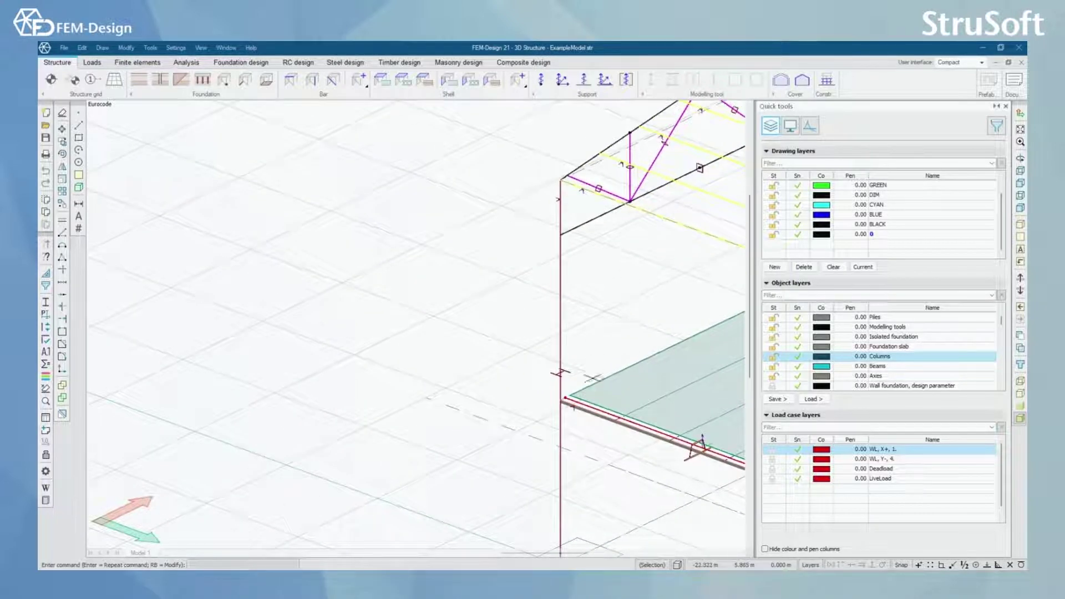
pyautogui.moveTo(593, 379); pyautogui.dragTo(490, 368, button='middle')
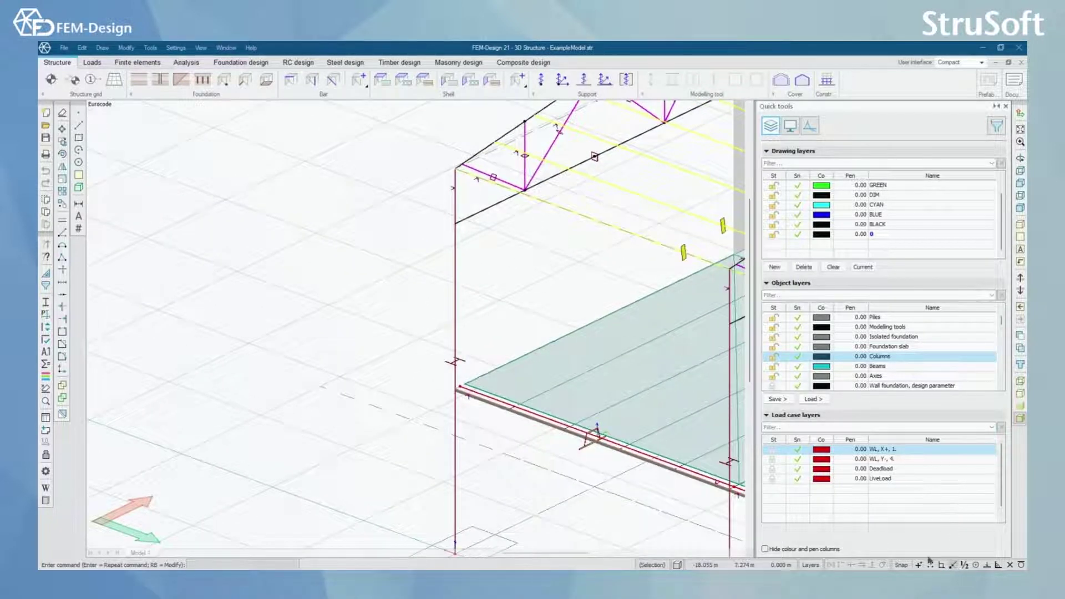
pyautogui.moveTo(527, 273); pyautogui.dragTo(497, 332, button='middle')
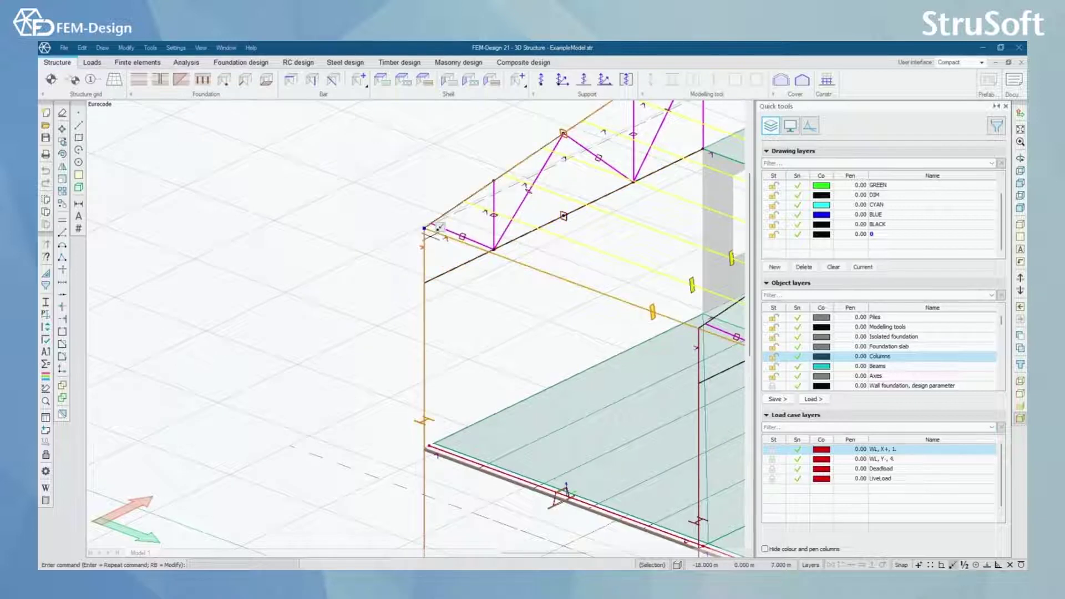
pyautogui.scroll(-3, 486, 370)
pyautogui.moveTo(499, 333); pyautogui.dragTo(416, 264, button='middle')
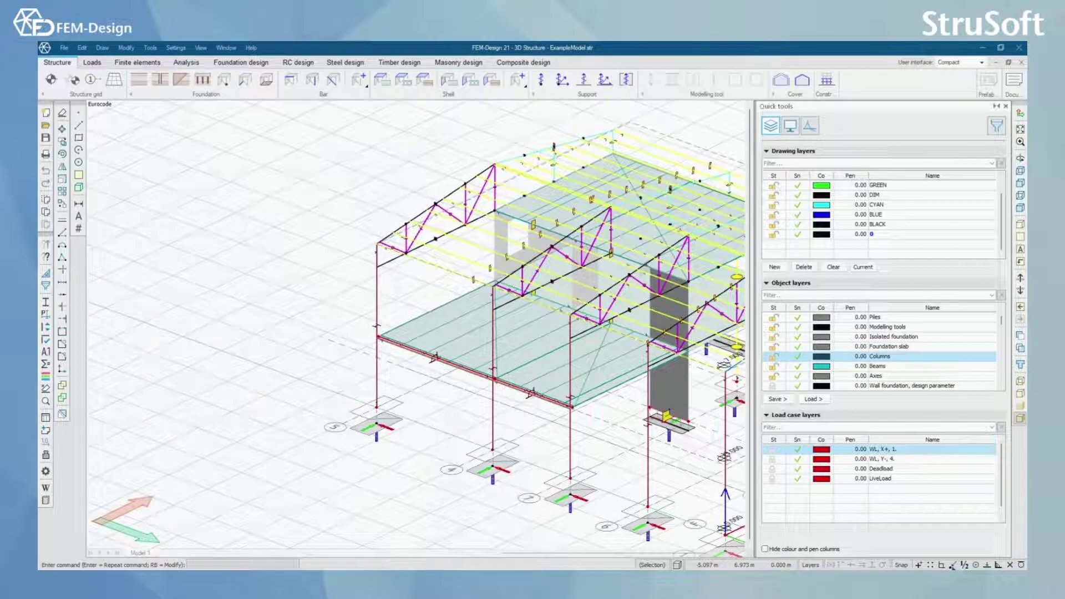
pyautogui.scroll(2, 412, 316)
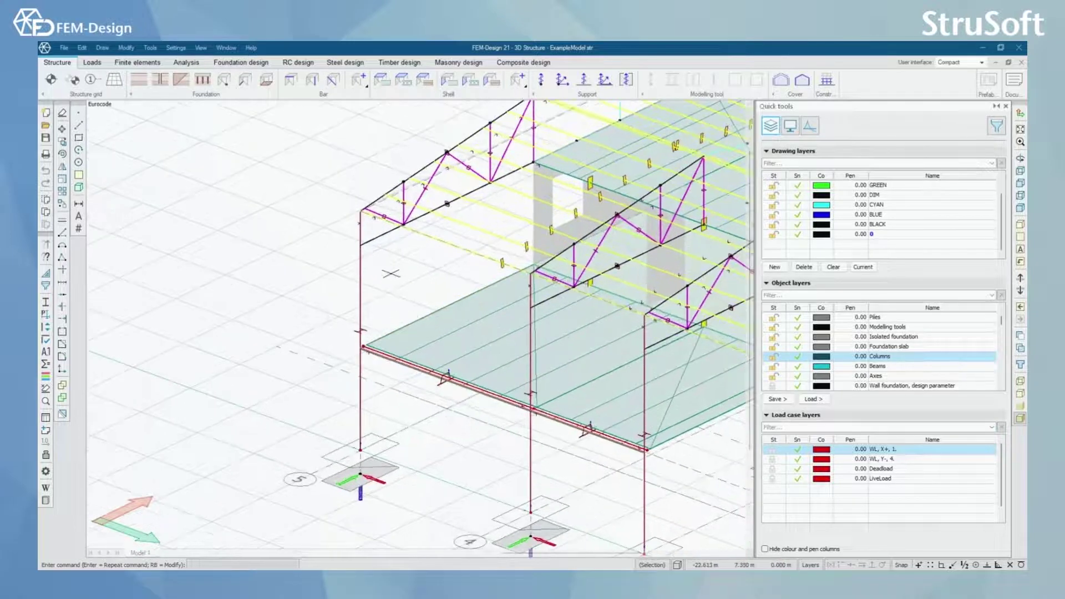
pyautogui.moveTo(390, 274)
pyautogui.mouseDown(button='middle')
pyautogui.moveTo(475, 301)
pyautogui.moveTo(434, 342)
pyautogui.mouseUp(button='middle')
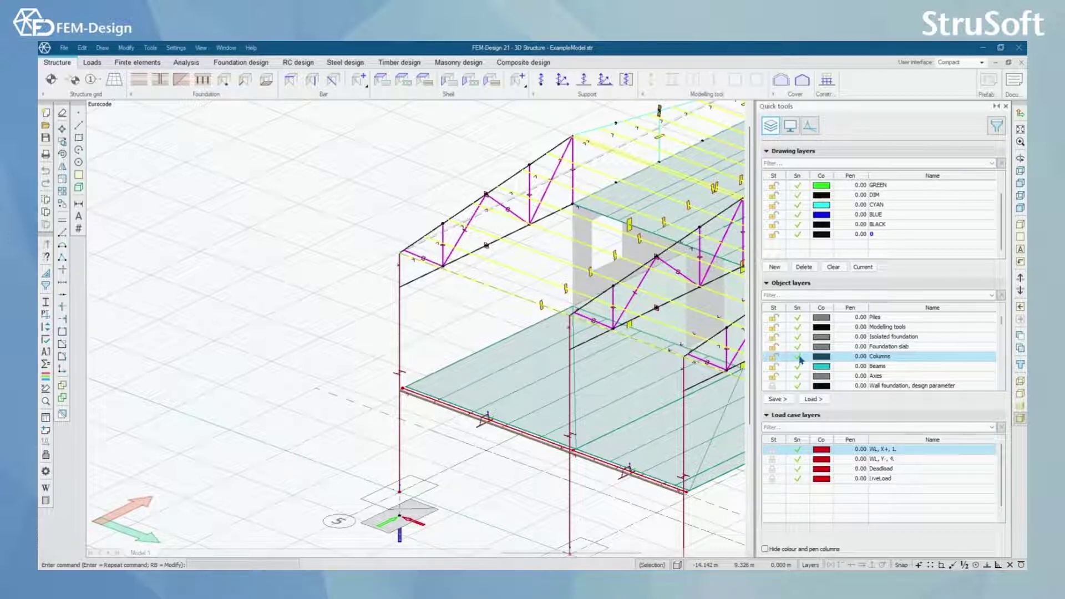
# Uncheck Sn for the Columns layer in Object layers and pan toward the column base
pyautogui.click(797, 357)
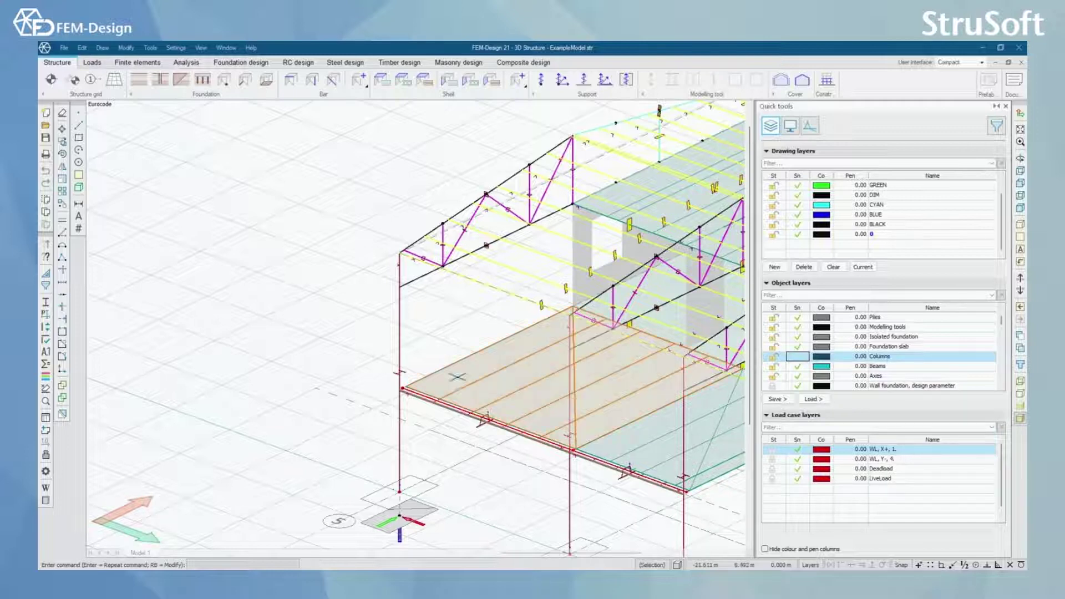
pyautogui.scroll(2, 154, 387)
pyautogui.scroll(2, 154, 387)
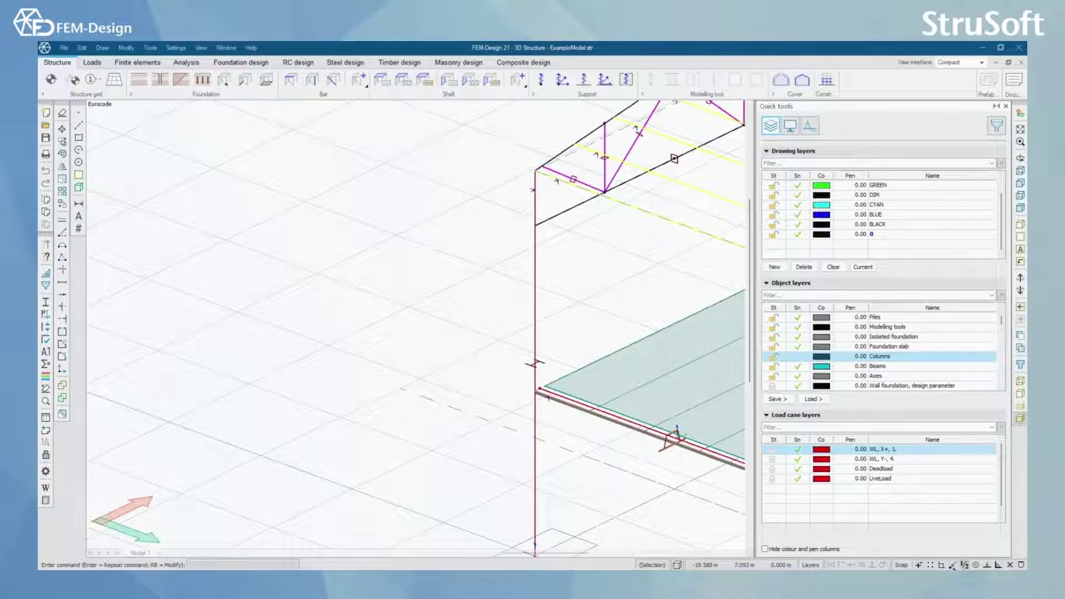
pyautogui.moveTo(521, 349); pyautogui.dragTo(387, 278, button='middle')
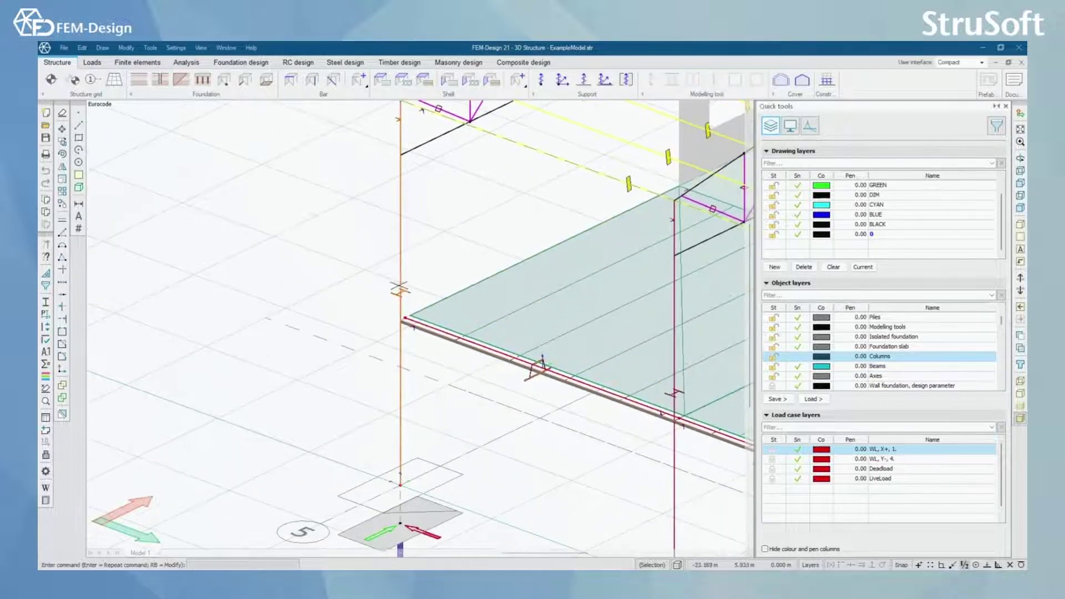
pyautogui.scroll(-2, 464, 249)
pyautogui.scroll(-1, 518, 280)
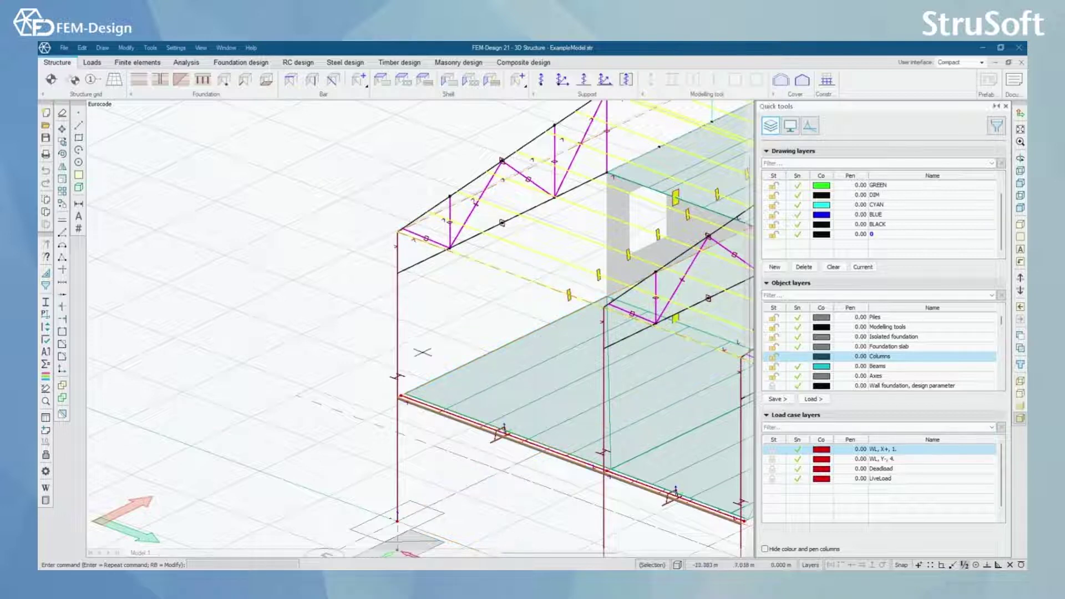
pyautogui.scroll(2, 441, 332)
pyautogui.scroll(2, 464, 303)
# Re-check Sn on the Columns row and pan around the frame to test snapping
pyautogui.click(464, 304)
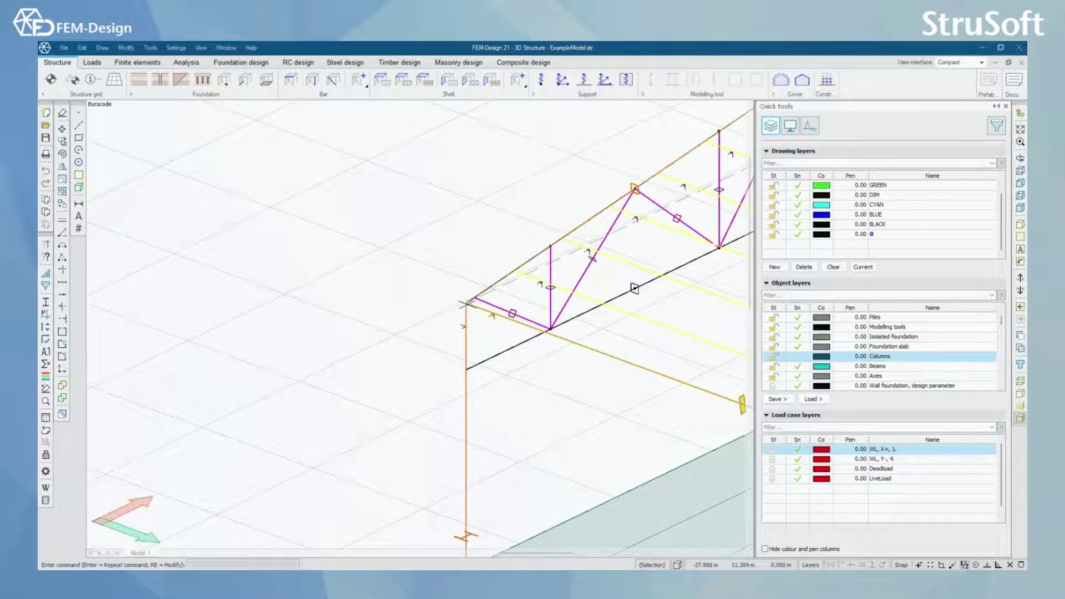
pyautogui.scroll(-2, 465, 304)
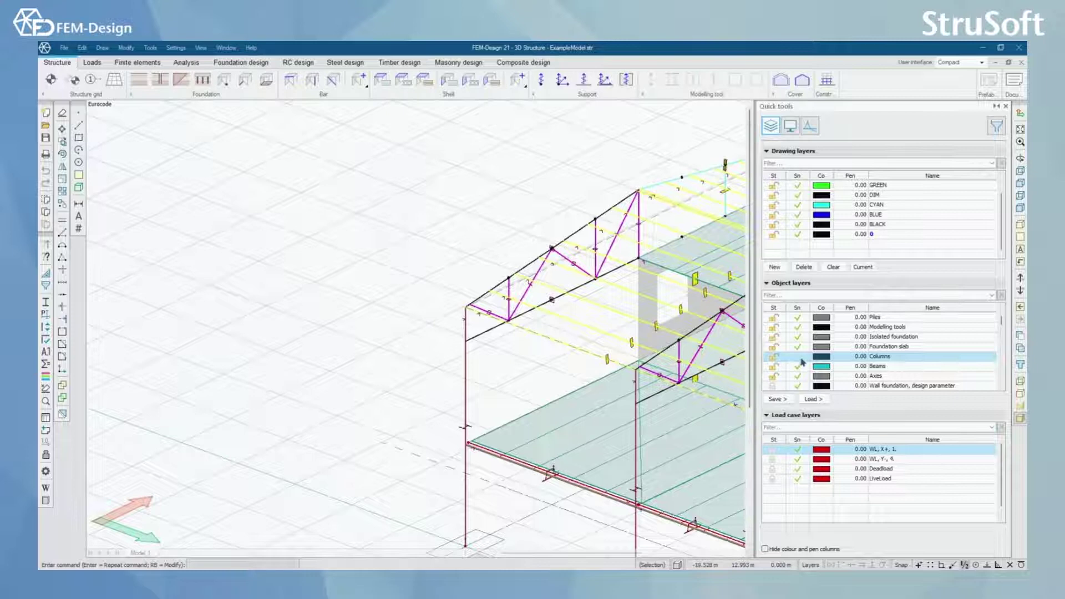
pyautogui.scroll(2, 499, 349)
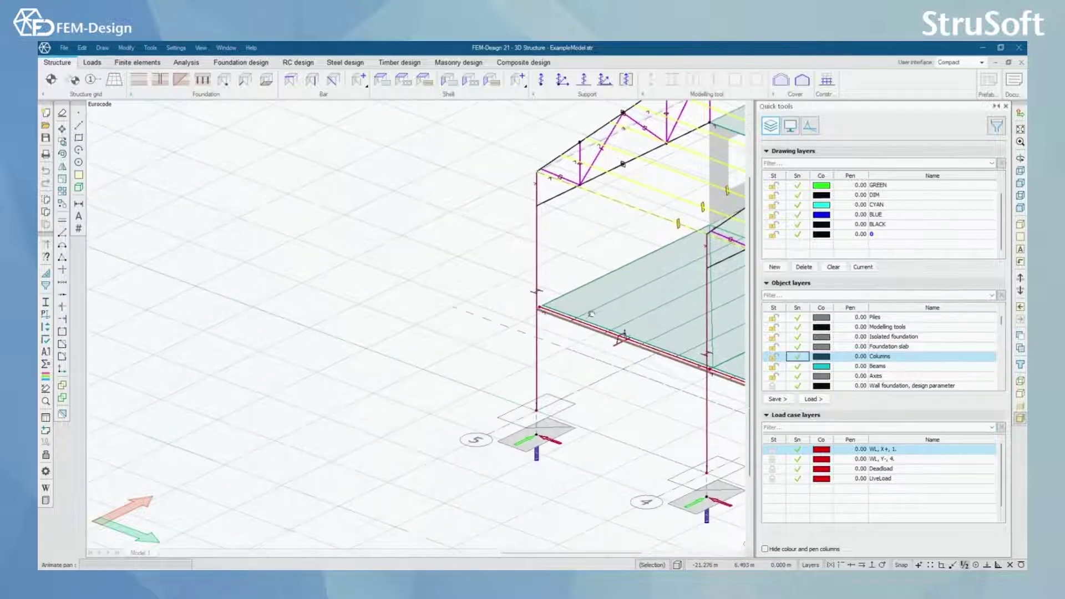
pyautogui.scroll(2, 512, 292)
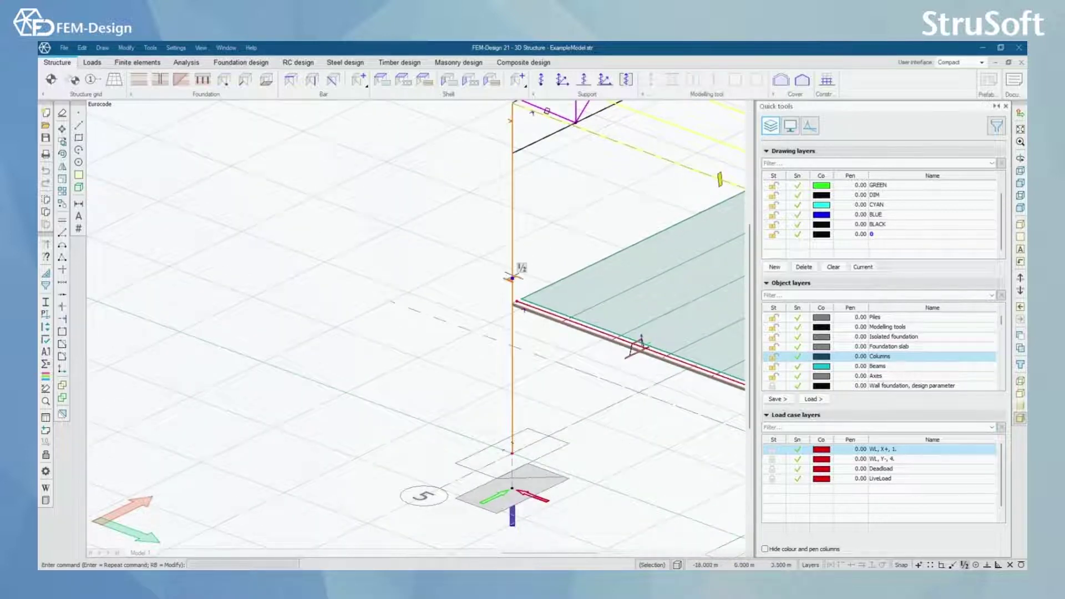
pyautogui.scroll(-1, 510, 278)
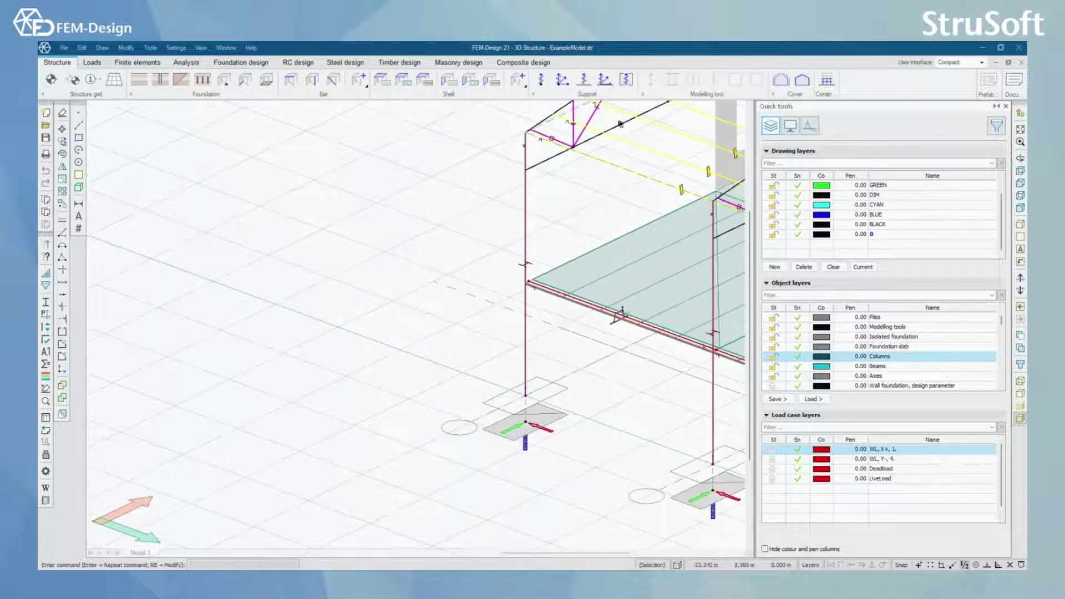
pyautogui.scroll(-1, 491, 265)
pyautogui.scroll(-1, 466, 245)
pyautogui.scroll(-1, 439, 225)
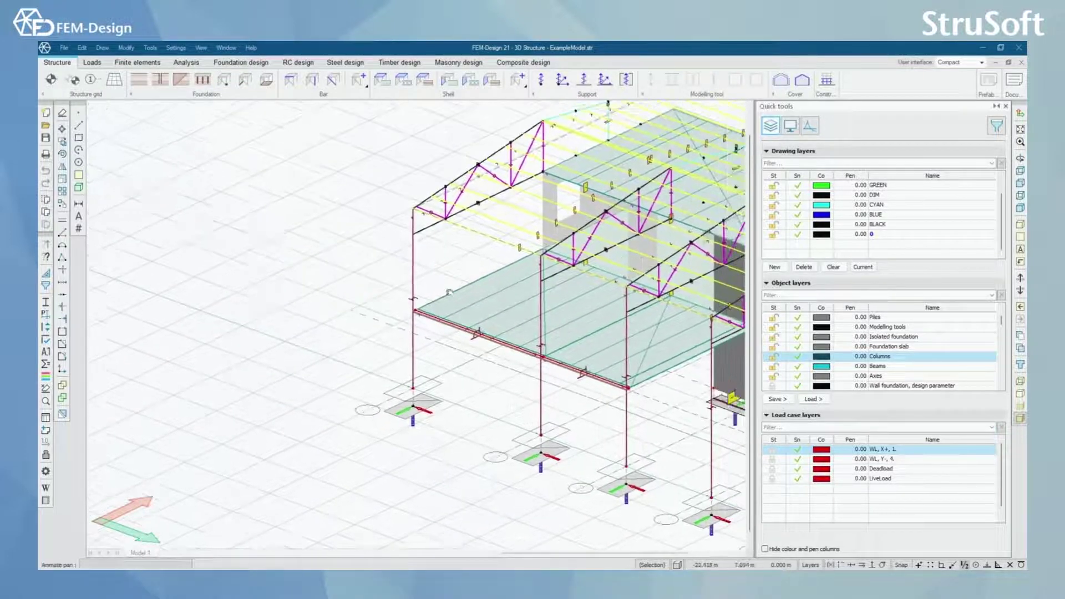
pyautogui.scroll(1, 483, 255)
pyautogui.scroll(1, 441, 283)
pyautogui.scroll(1, 423, 311)
pyautogui.scroll(-1, 424, 310)
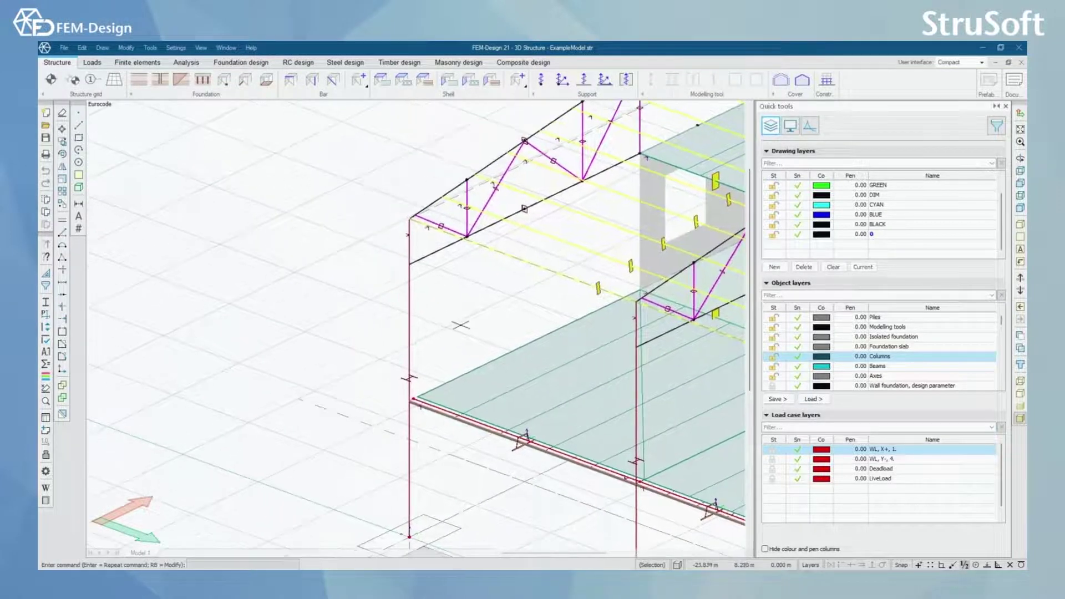
pyautogui.scroll(1, 457, 328)
pyautogui.scroll(-1, 449, 286)
pyautogui.scroll(1, 545, 240)
pyautogui.scroll(-1, 532, 250)
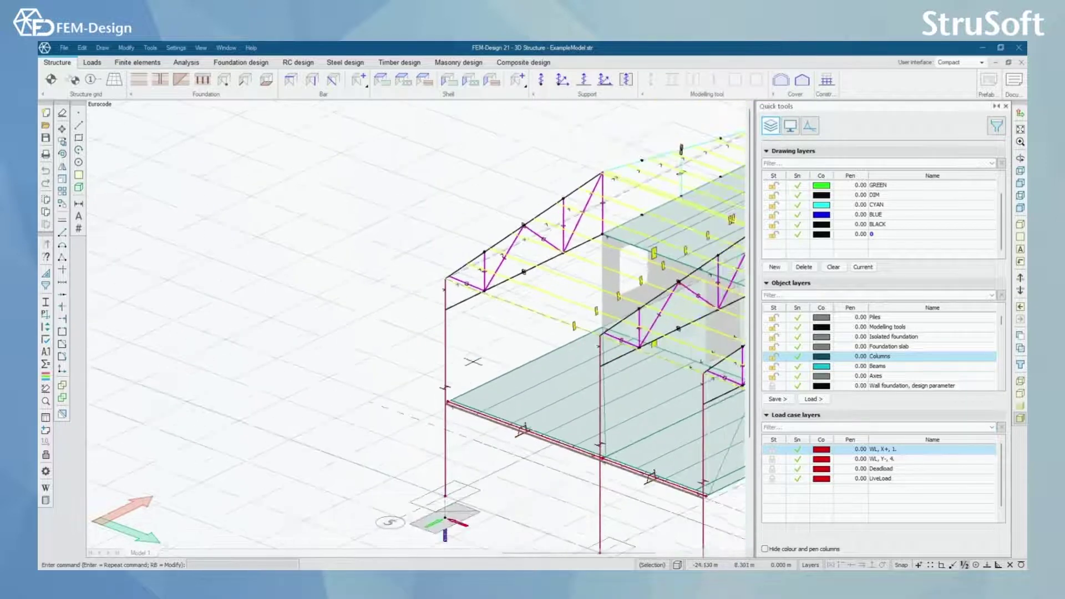
pyautogui.scroll(-1, 499, 267)
pyautogui.scroll(1, 449, 288)
pyautogui.scroll(2, 408, 304)
pyautogui.moveTo(400, 308)
pyautogui.mouseDown(button='middle')
pyautogui.moveTo(445, 315)
pyautogui.moveTo(432, 350)
pyautogui.mouseUp(button='middle')
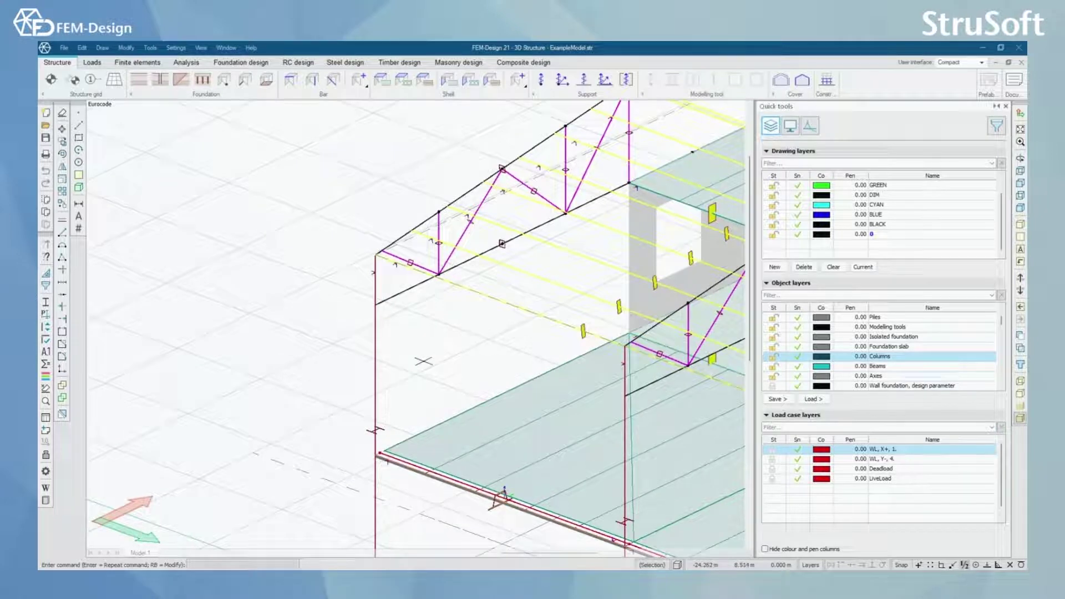
pyautogui.scroll(3, 424, 361)
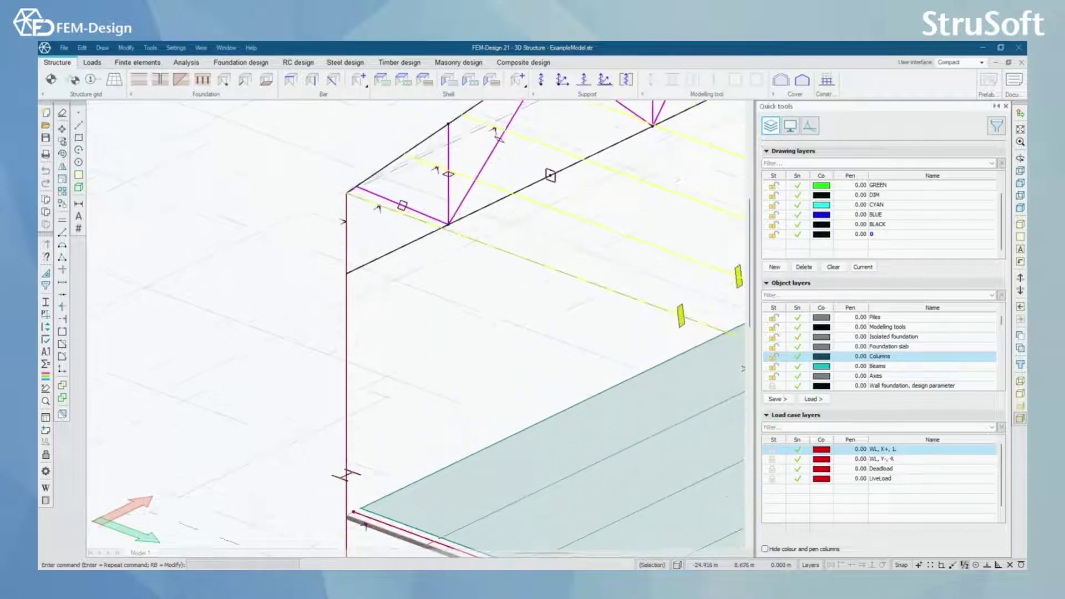
pyautogui.scroll(-2, 423, 361)
pyautogui.scroll(-2, 413, 359)
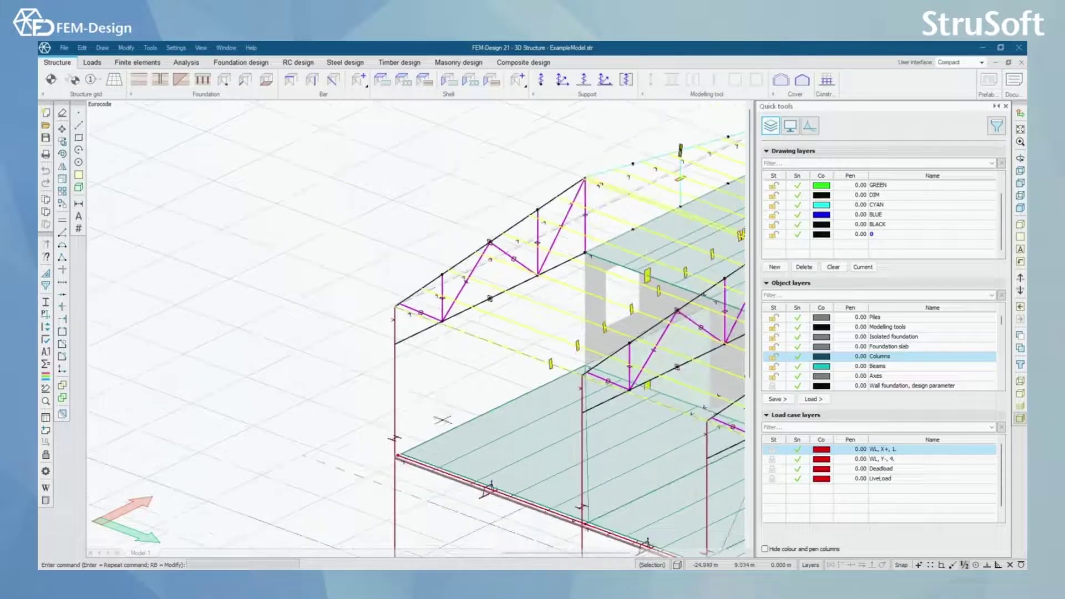
pyautogui.moveTo(414, 359); pyautogui.dragTo(394, 354, button='middle')
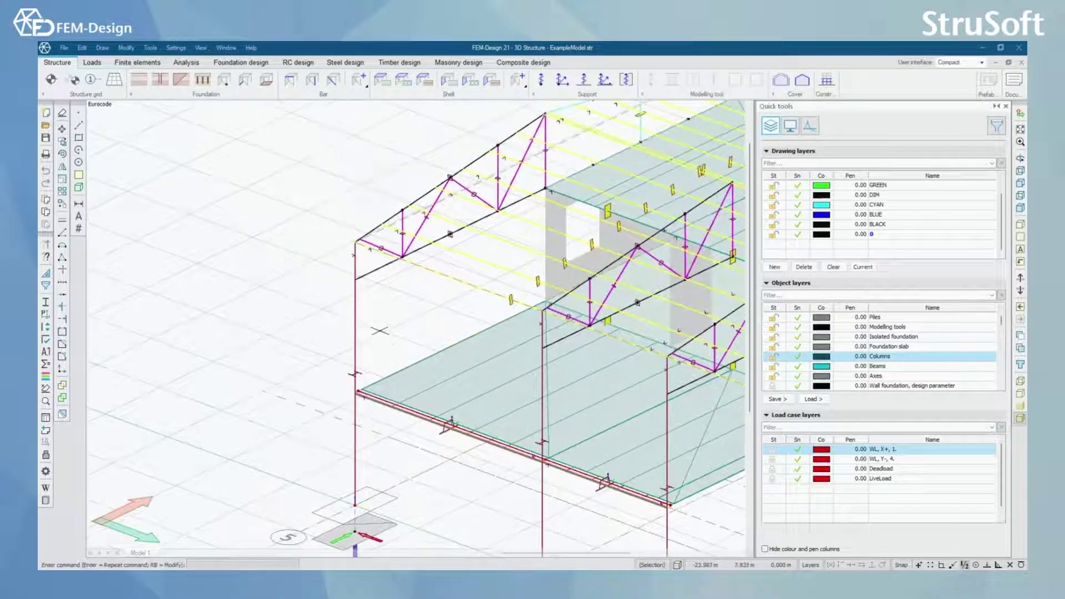
pyautogui.scroll(1, 389, 337)
pyautogui.scroll(2, 410, 346)
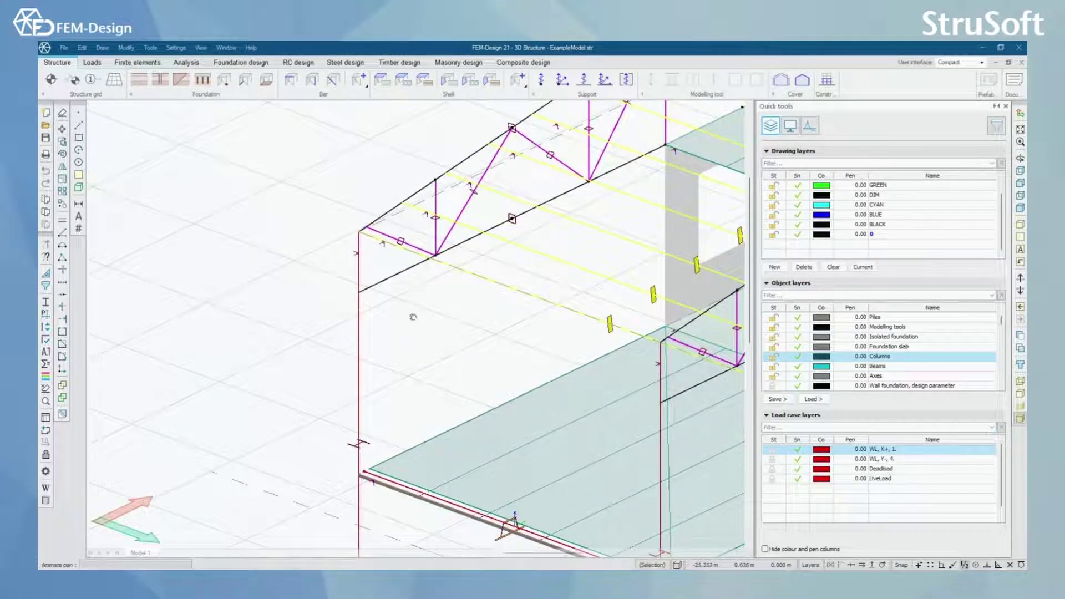
pyautogui.scroll(1, 413, 326)
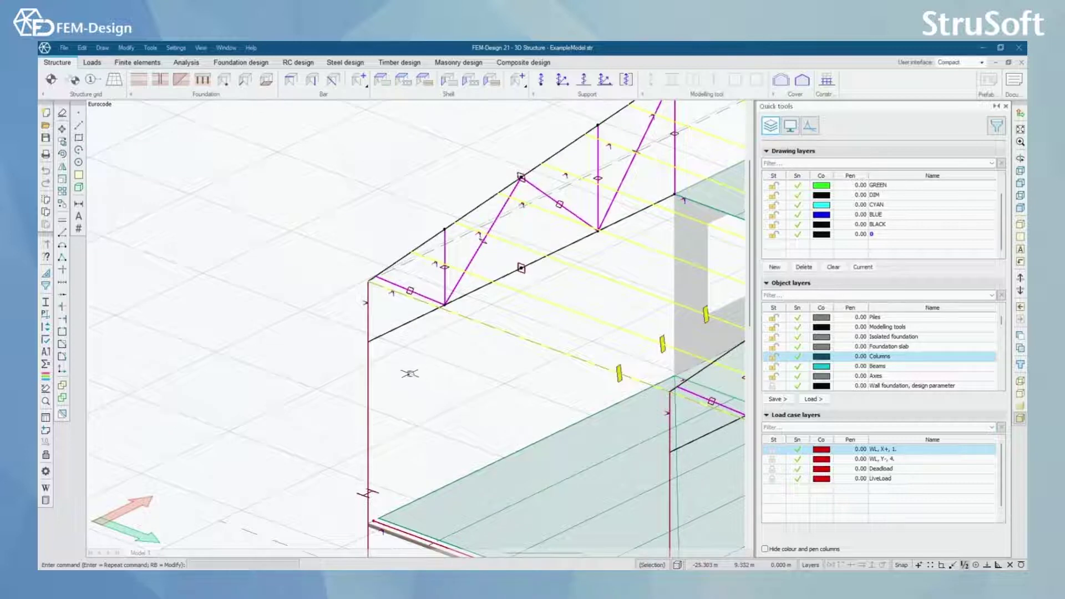
pyautogui.moveTo(416, 374)
pyautogui.mouseDown(button='middle')
pyautogui.moveTo(459, 408)
pyautogui.moveTo(408, 352)
pyautogui.mouseUp(button='middle')
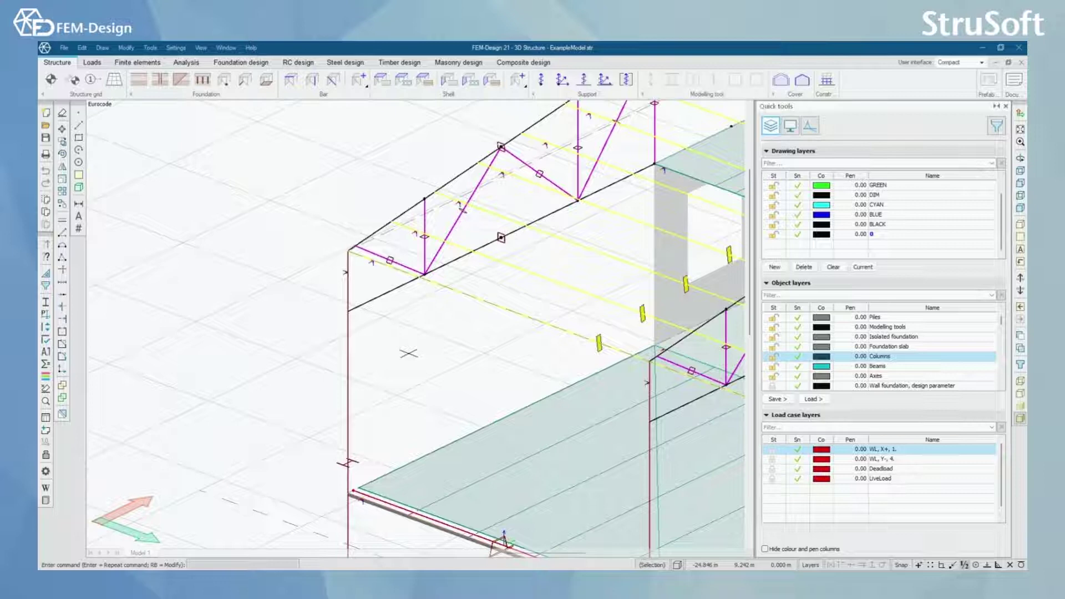